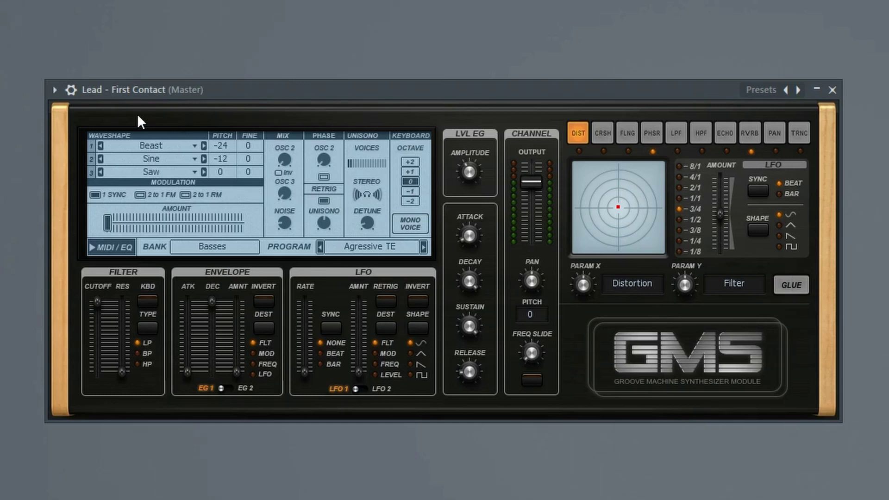
Load the Default program from the User bank and set oscillator 1's waveshape to Saw Mean
click(212, 248)
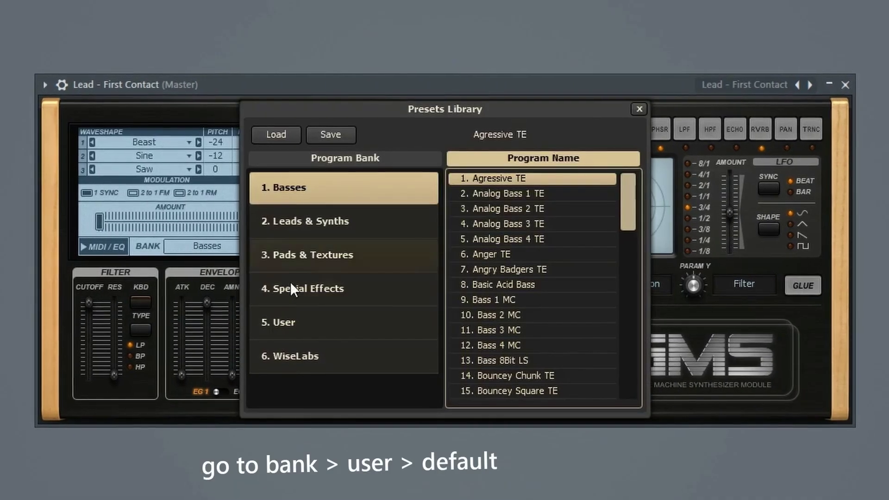
click(302, 323)
scroll(512, 306, down, 5)
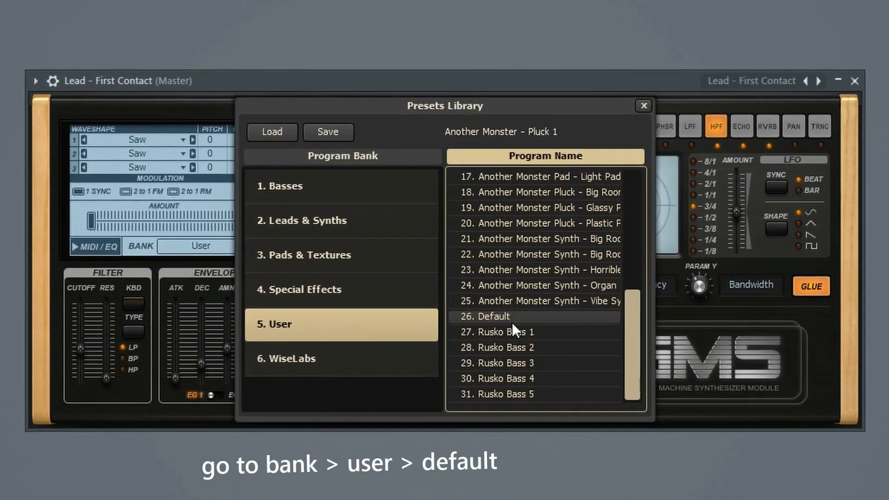
click(512, 322)
click(319, 88)
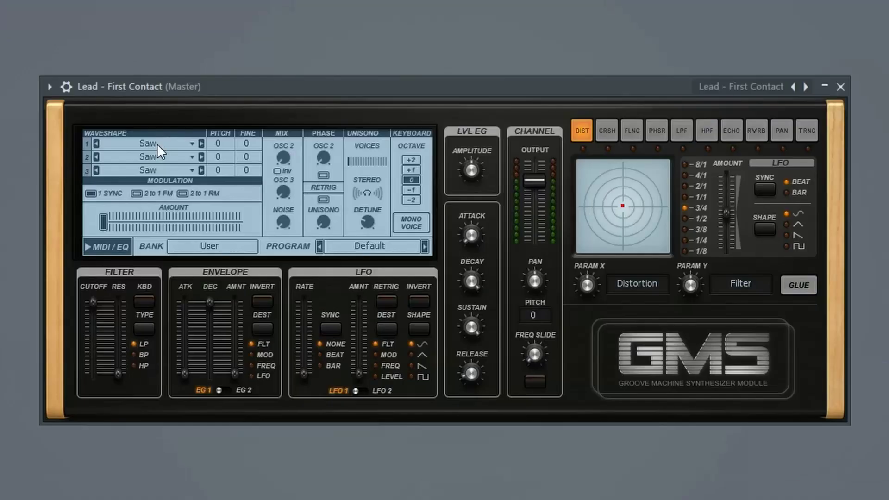
click(155, 144)
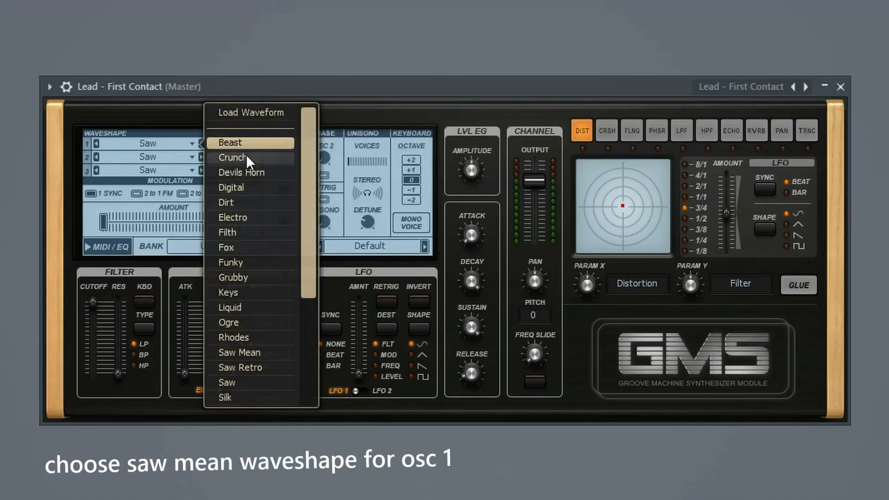
click(236, 353)
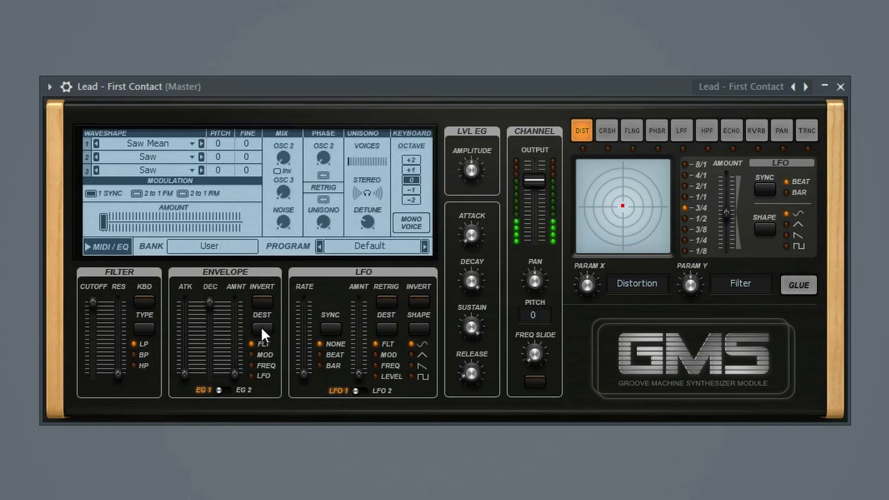
Raise the unison voices to about the middle of their range, widen the stereo spread, and set the detune to 0.30%
drag(373, 158, 373, 134)
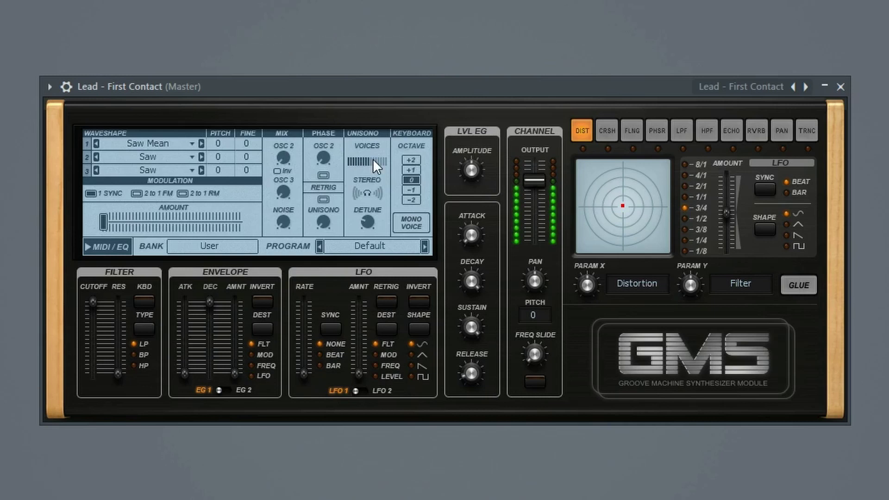
drag(379, 194, 379, 182)
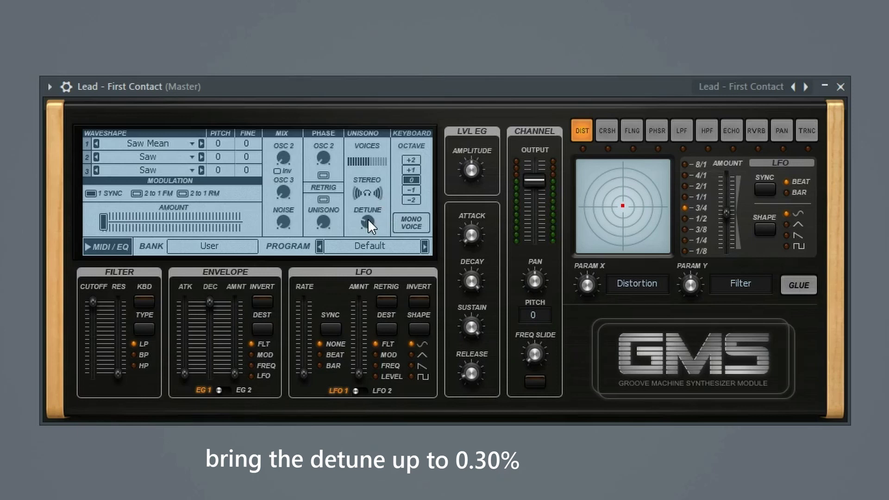
drag(369, 221, 368, 219)
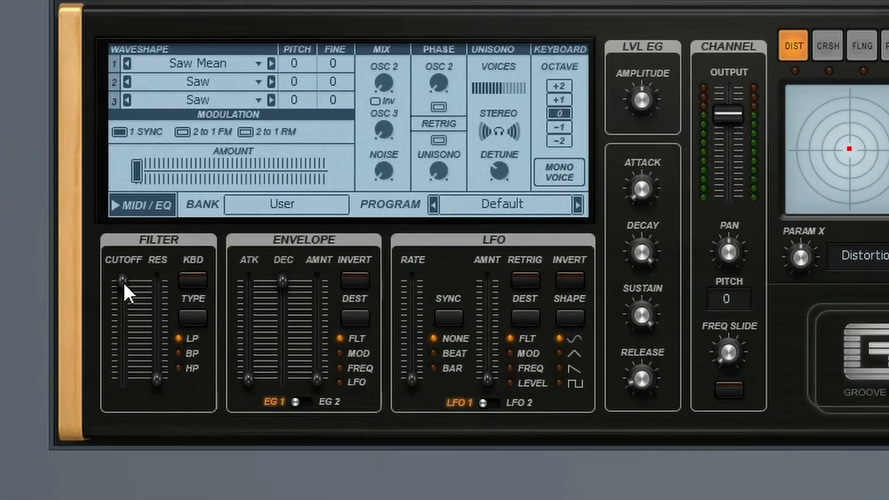
Lower the filter cutoff slightly, shorten envelope 1's decay substantially, and raise its amount to about halfway
drag(123, 281, 163, 299)
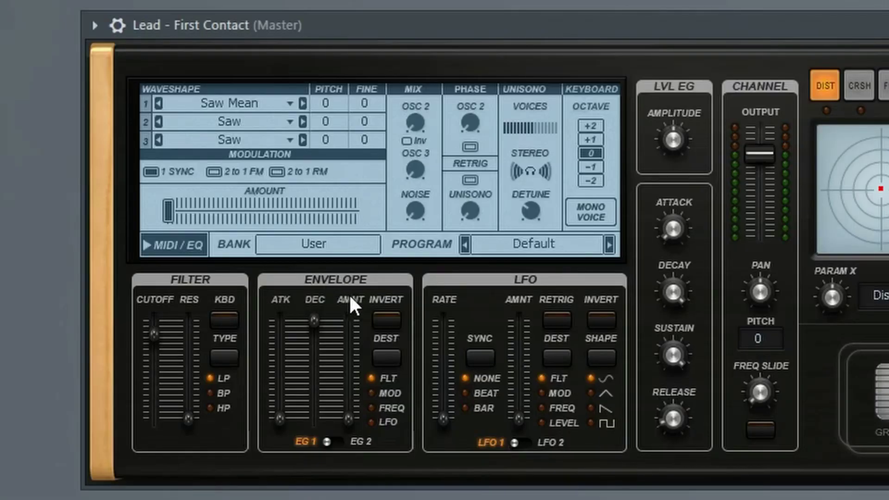
drag(323, 331, 348, 372)
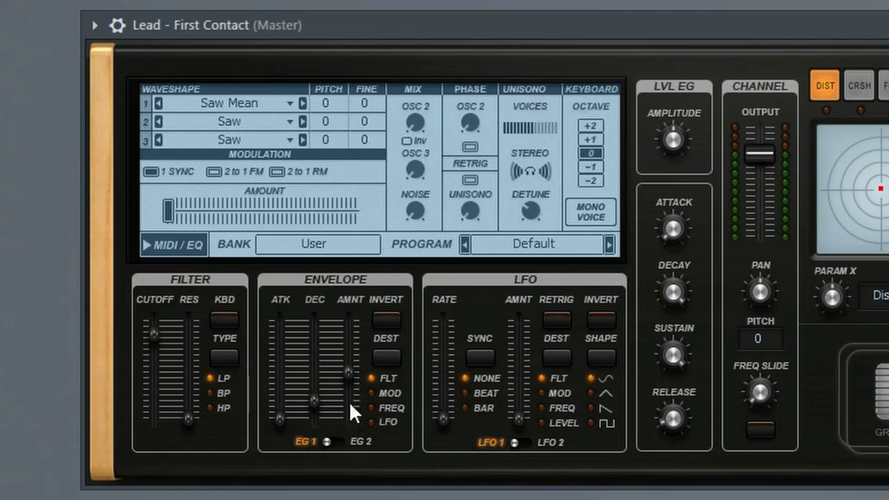
Switch to envelope 2, shorten its decay substantially, and raise its amount to about 0.56%
click(343, 442)
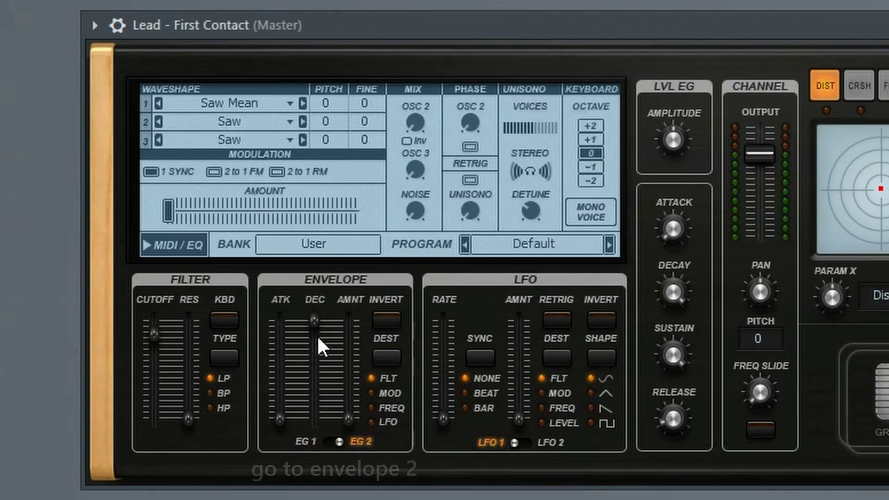
drag(314, 325, 349, 363)
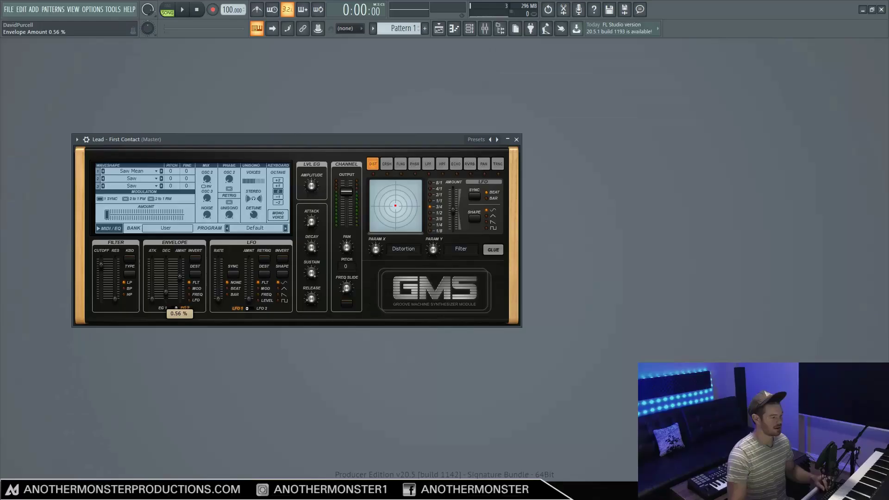
drag(179, 275, 180, 274)
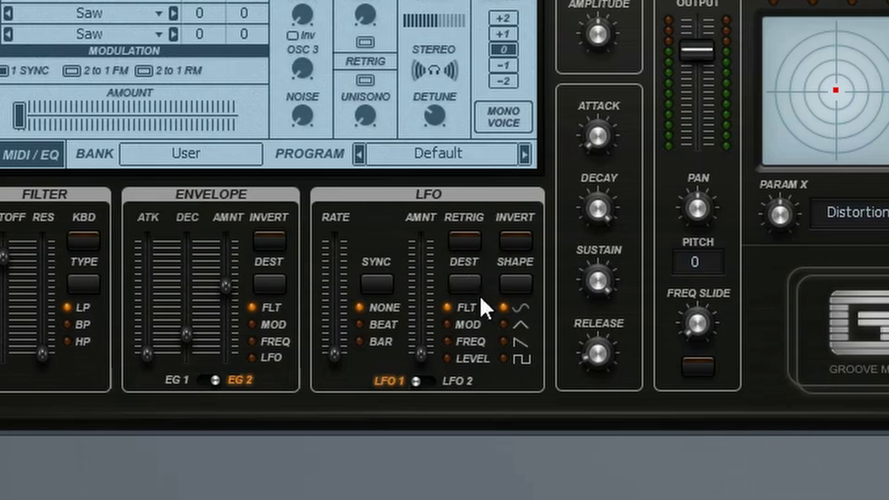
Route LFO 1 to FREQ with BEAT sync, raise its rate to about halfway, and set its amount to 0.12%
click(447, 343)
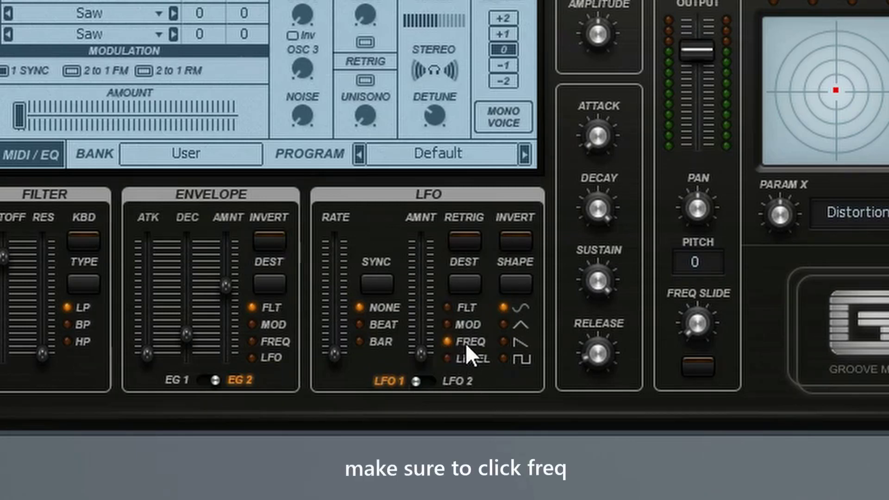
drag(334, 355, 334, 313)
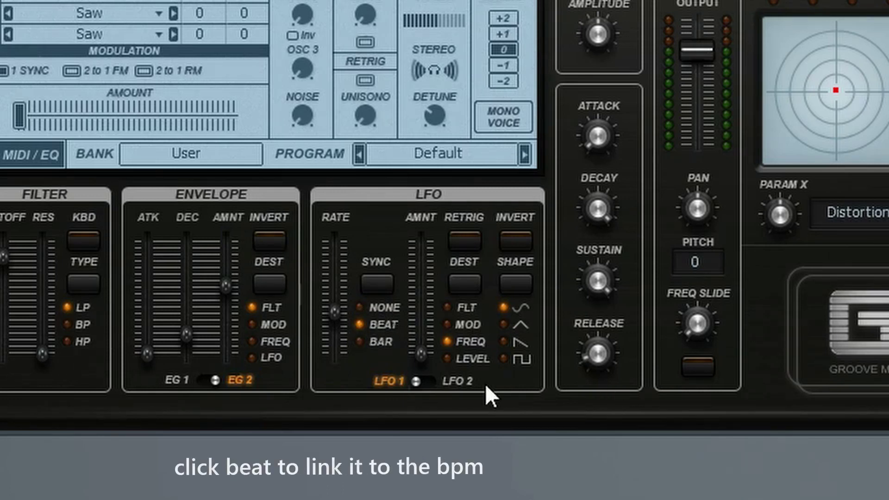
click(422, 355)
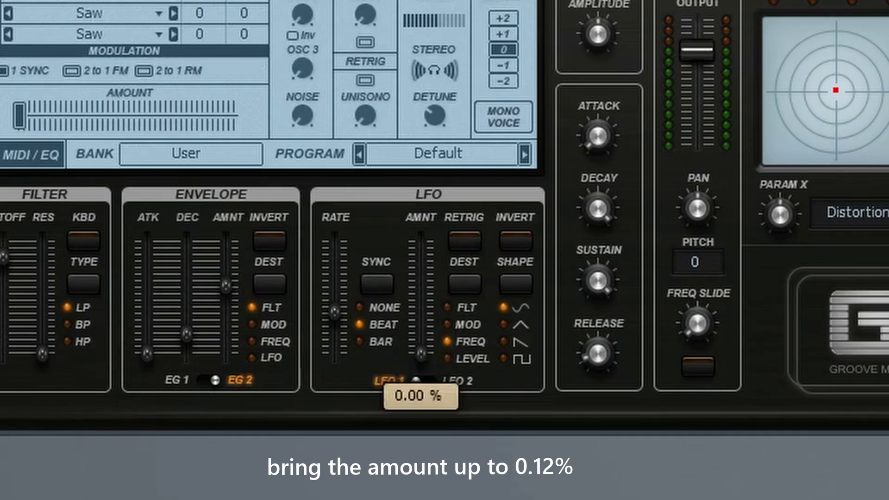
mouse_move(422, 356)
mouse_down()
mouse_move(421, 332)
mouse_move(422, 340)
mouse_up()
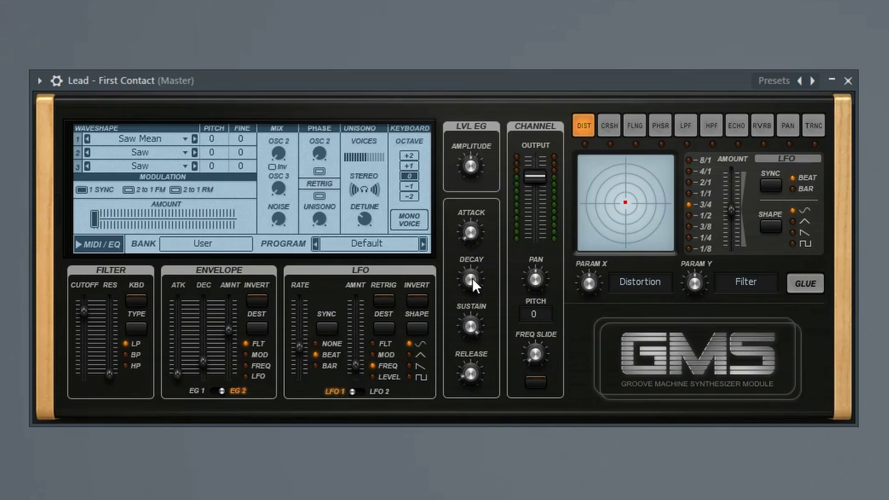
Adjust the decay, sustain and release of the level envelope
drag(472, 278, 471, 338)
drag(470, 373, 469, 376)
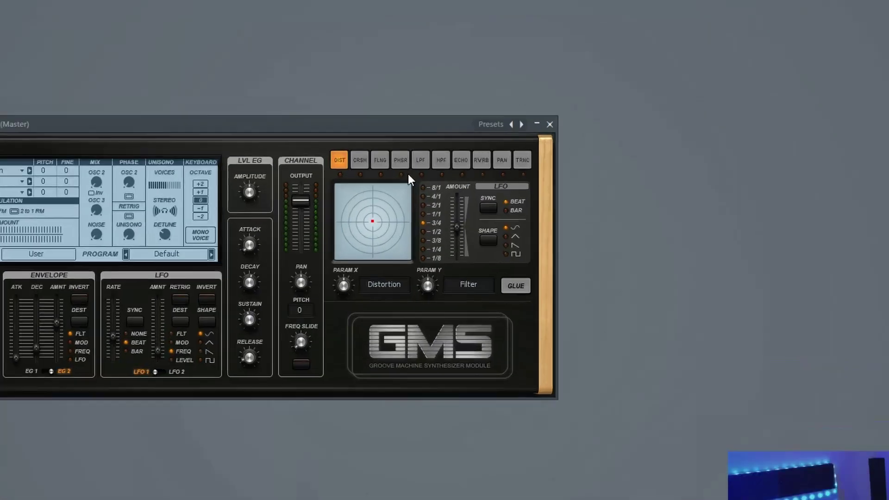
Glue on distortion with its XY point up and left of centre, and the high-pass filter with its point just left of centre
click(519, 290)
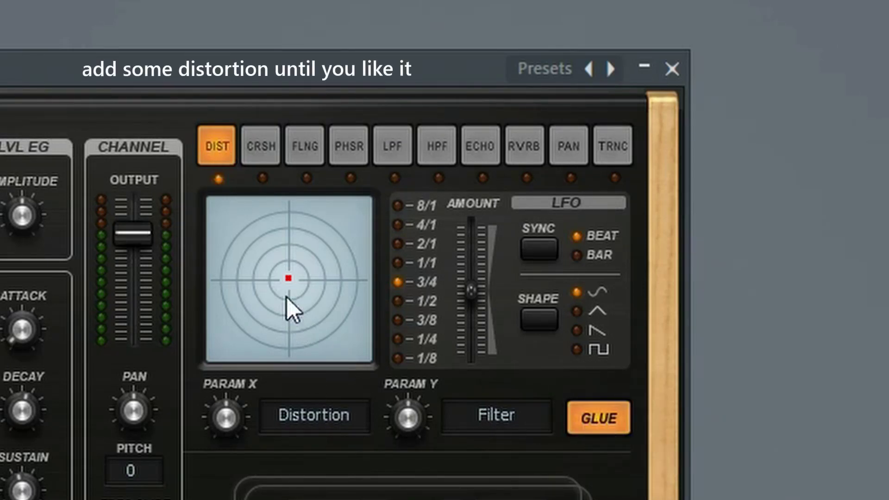
drag(281, 266, 252, 244)
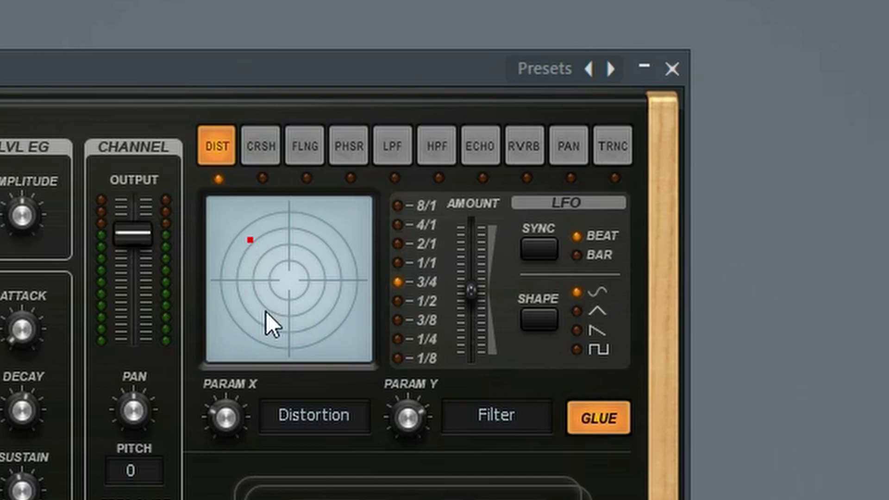
click(432, 152)
click(602, 424)
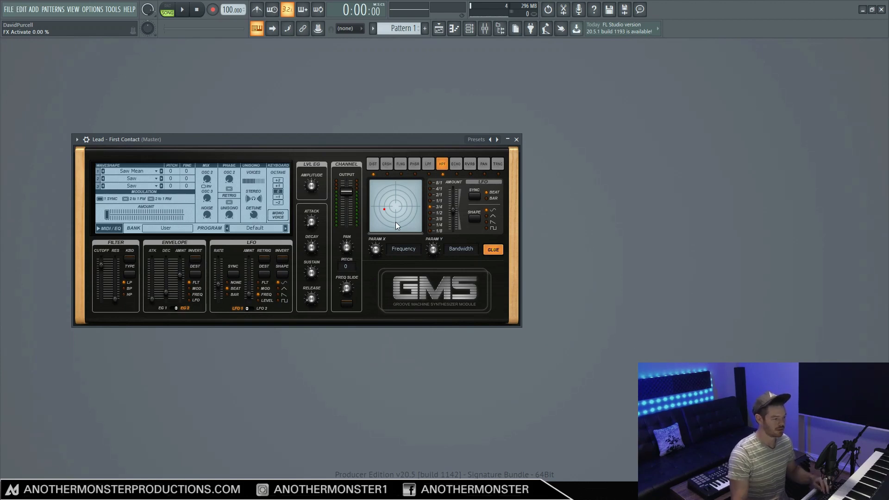
Glue on echo with its XY point slightly below and left of centre, and reverb with its point up and right of centre
click(456, 164)
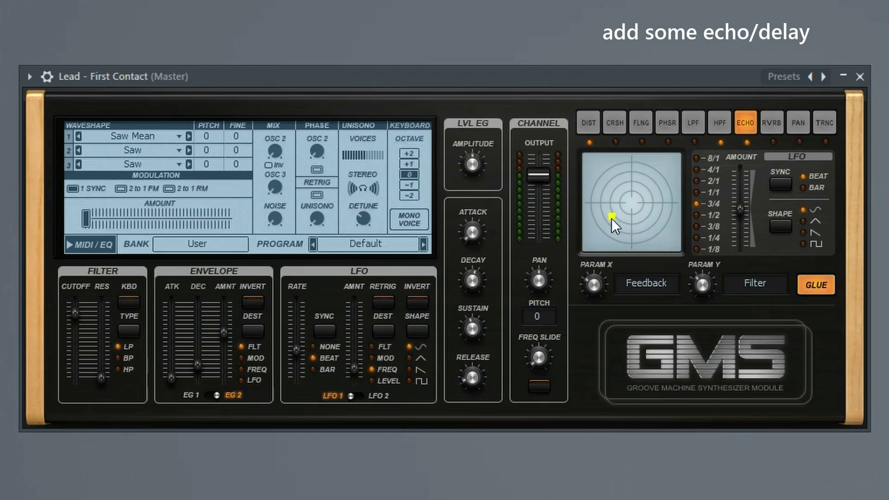
drag(611, 218, 614, 219)
click(765, 121)
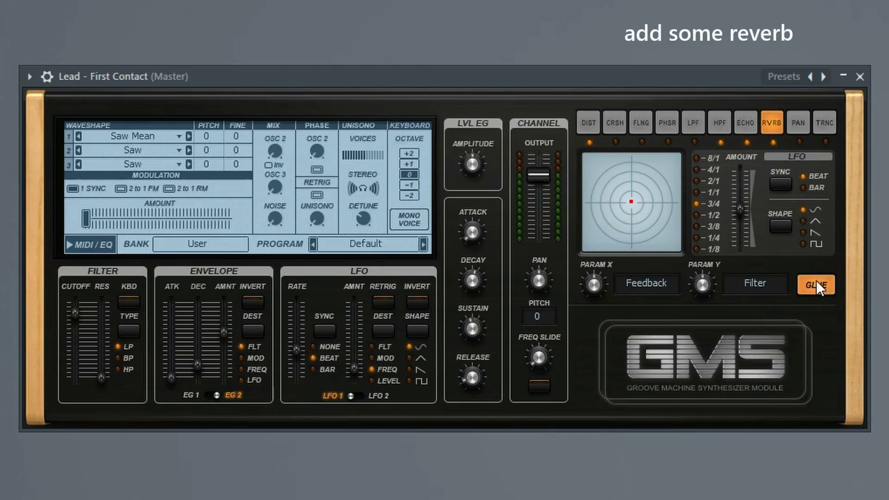
drag(618, 194, 651, 178)
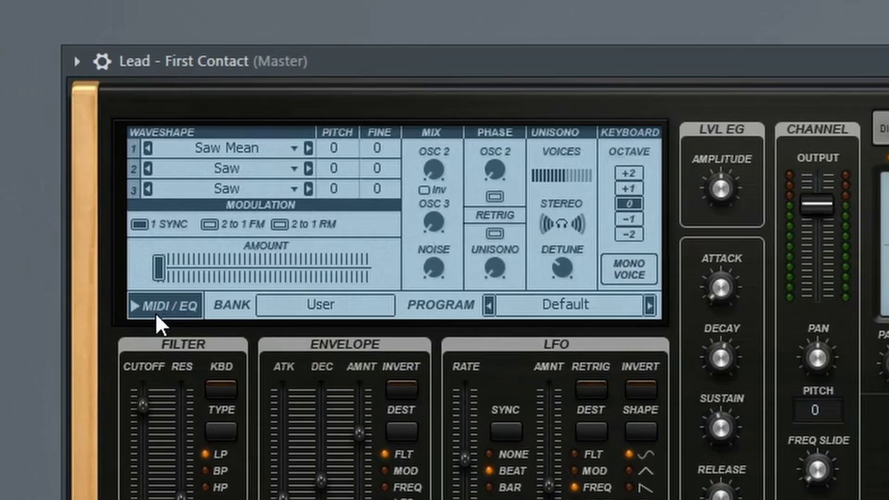
Enable the synth's equalizer, cut the low band, and adjust the middle and high bands
click(111, 244)
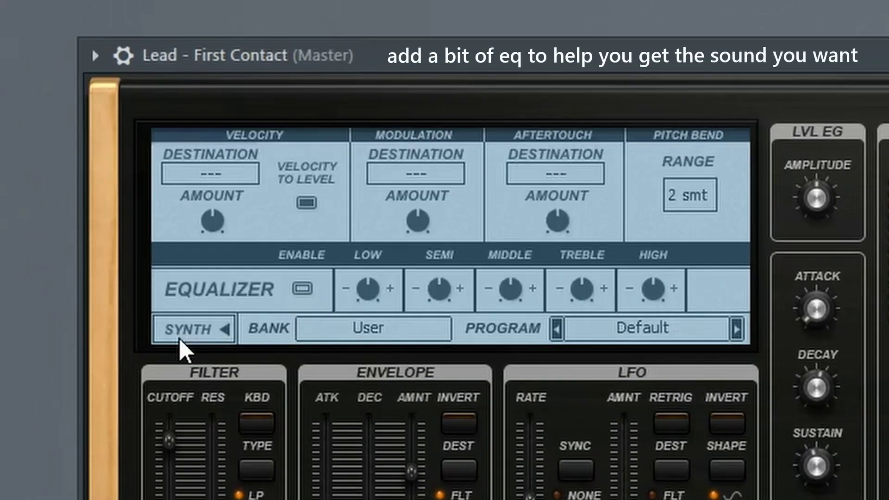
click(301, 289)
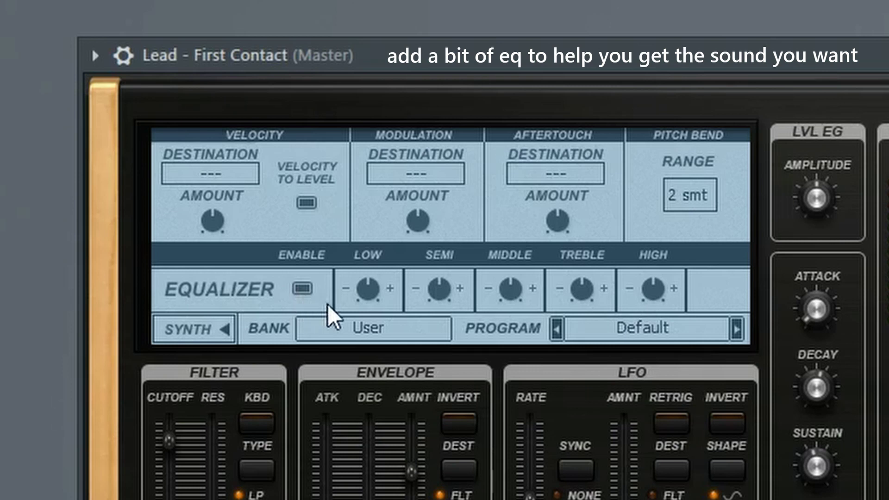
drag(370, 292, 371, 340)
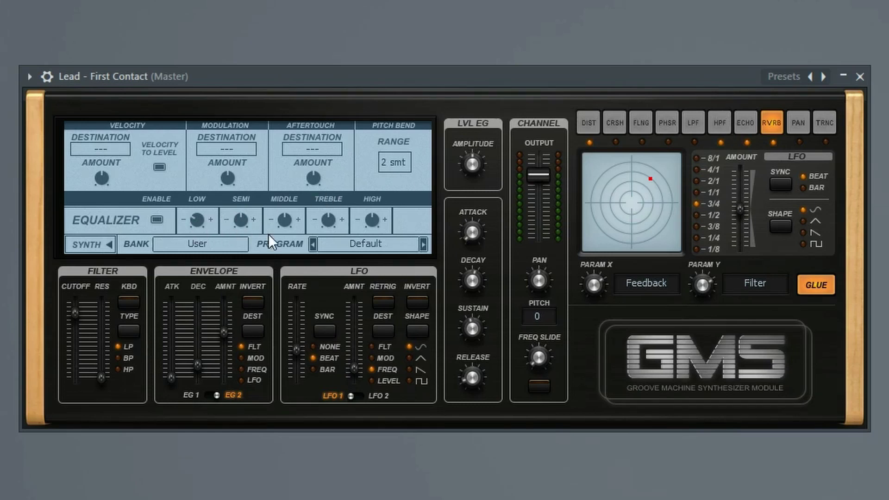
drag(285, 223, 372, 210)
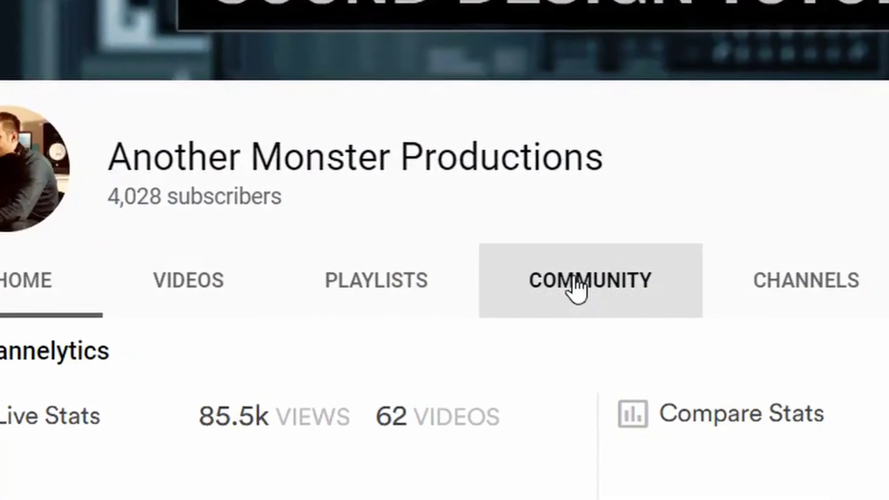
click(574, 283)
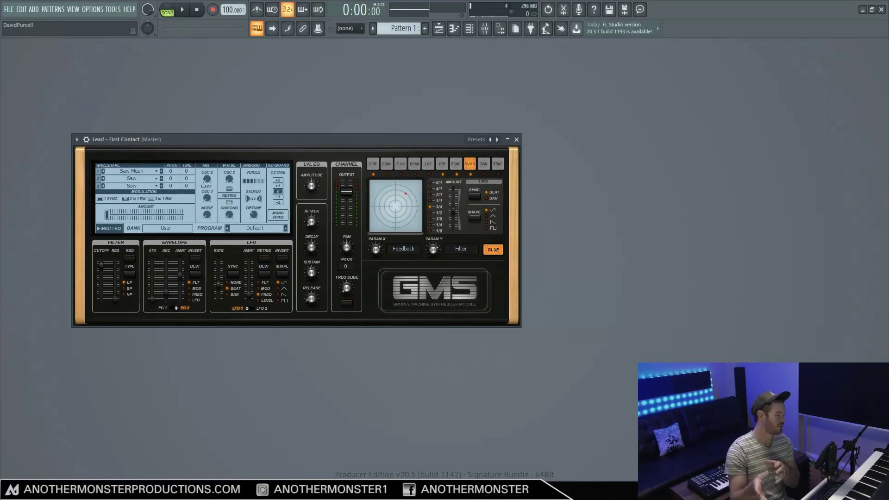